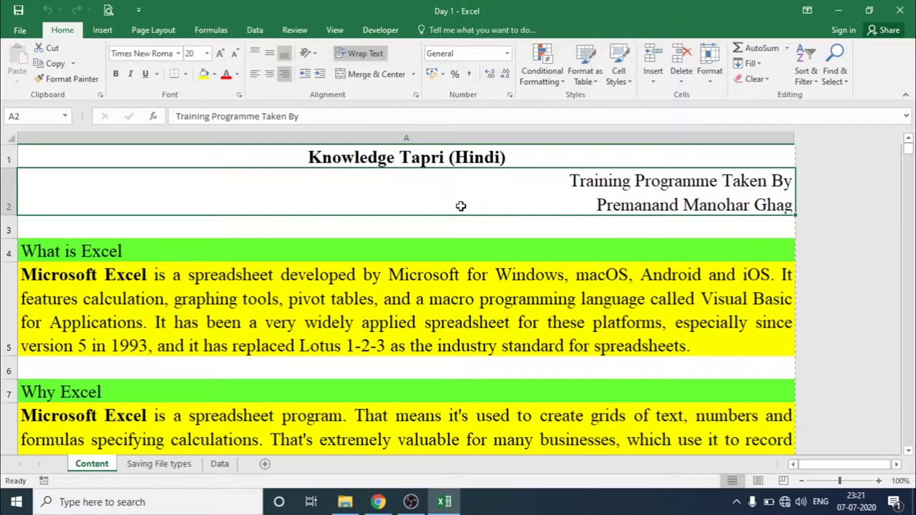
# - Minimize the Day 1 workbook so the desktop with the Big File icon shows
pyautogui.press('super+d')
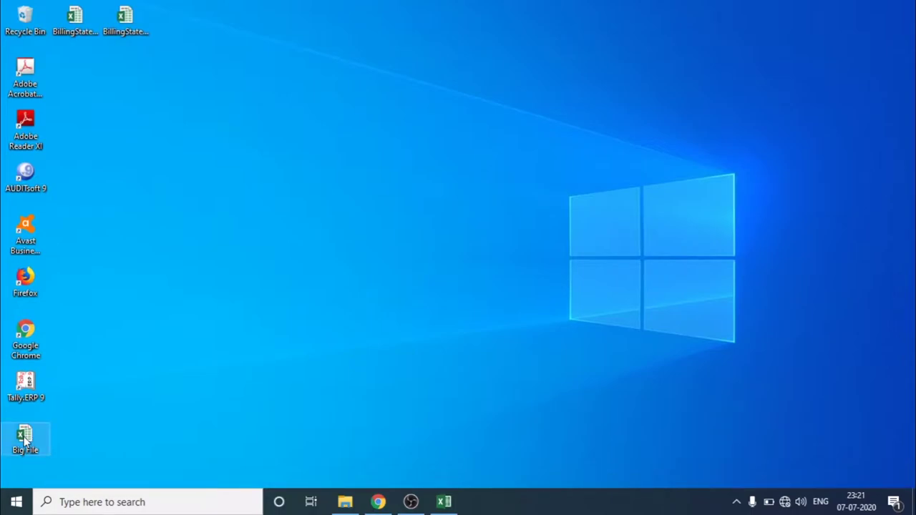
# - Open Big File, confirm its data ends at row 6741, then return to Day 1
pyautogui.doubleClick(25, 437)
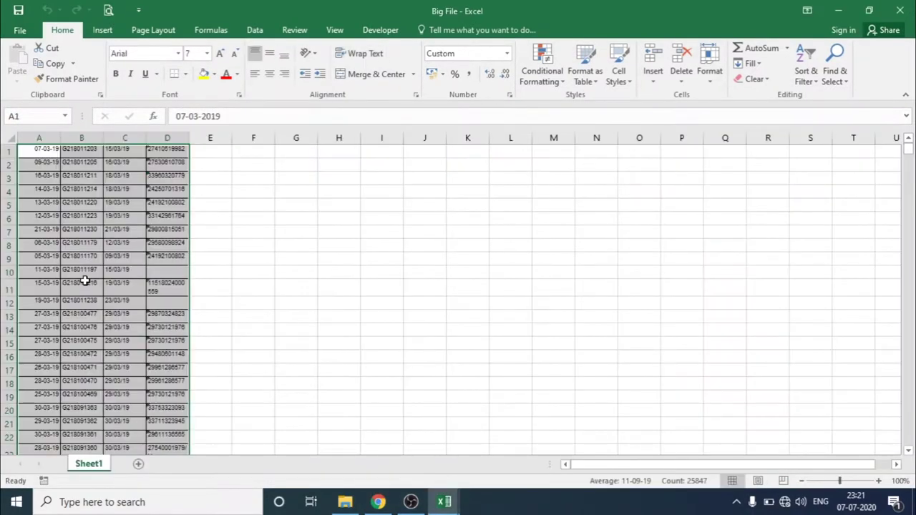
pyautogui.click(84, 284)
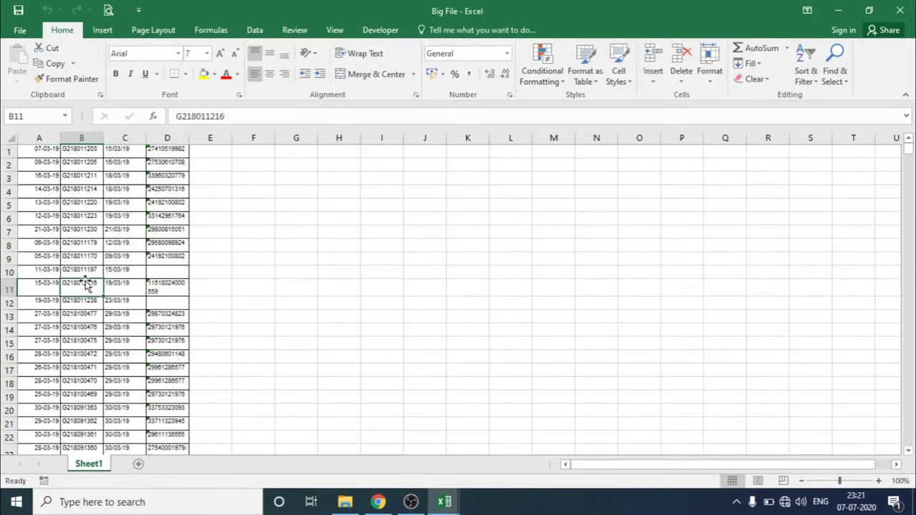
pyautogui.hotkey('ctrl', 'Home')
pyautogui.press('Down')
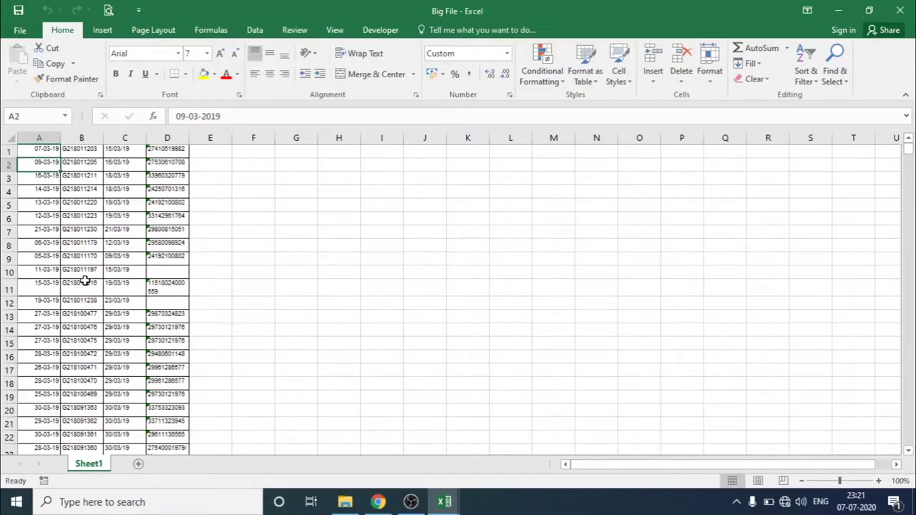
pyautogui.hotkey('ctrl', 'Down')
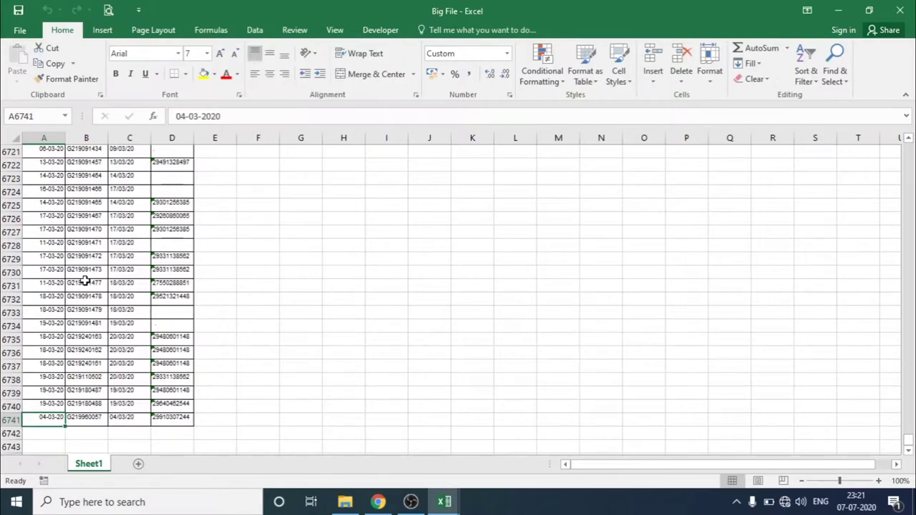
pyautogui.hotkey('ctrl', 'Up')
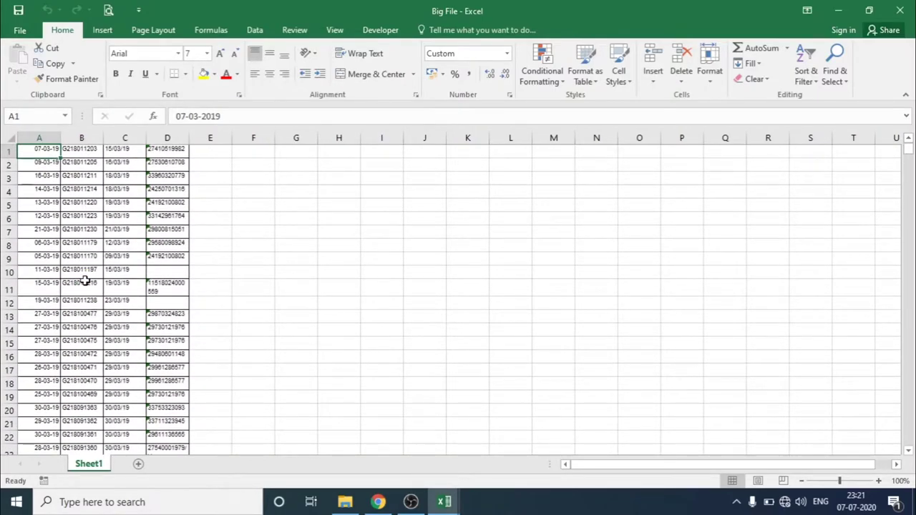
pyautogui.click(838, 10)
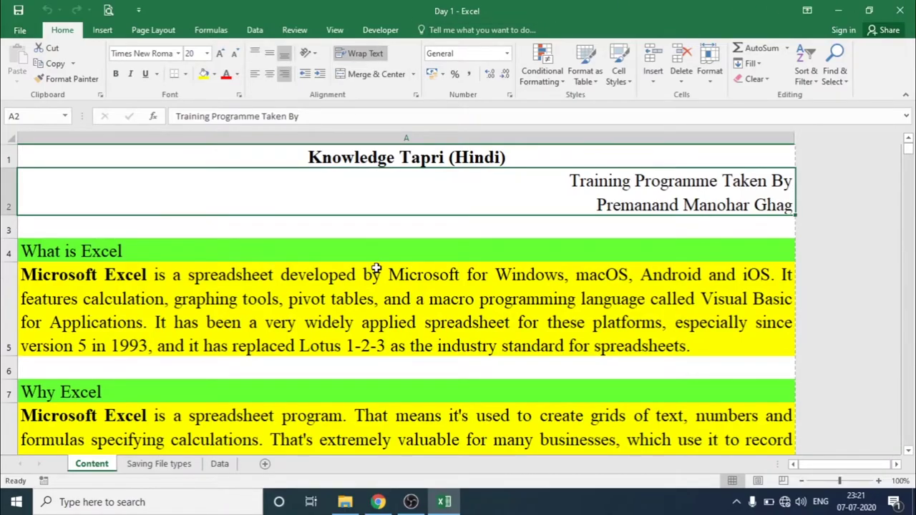
# - Check Big File's properties showing a 208 KB size, then reopen the Big File workbook
pyautogui.press('super+d')
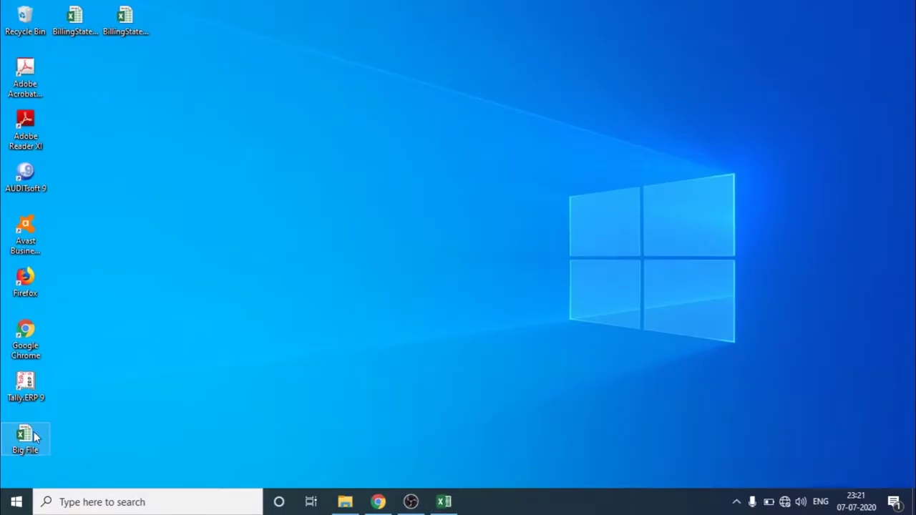
pyautogui.rightClick(33, 432)
pyautogui.click(70, 423)
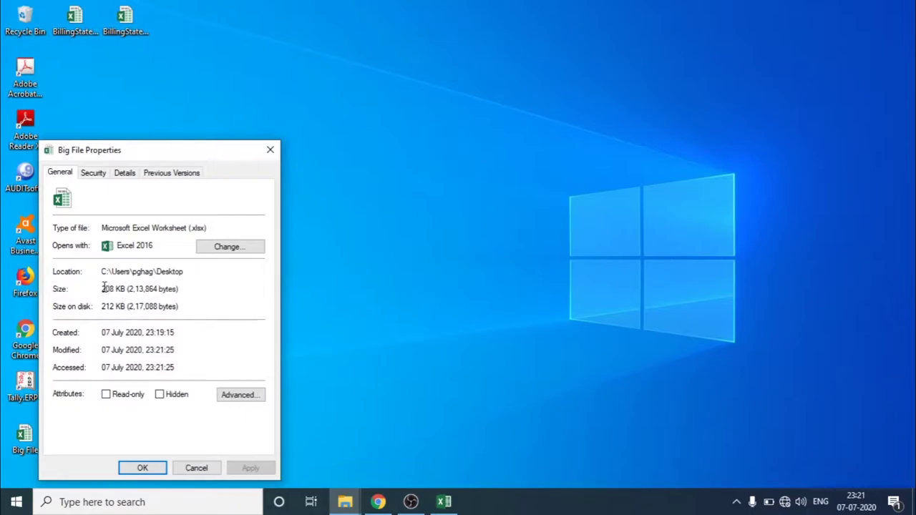
pyautogui.moveTo(101, 289); pyautogui.dragTo(128, 287)
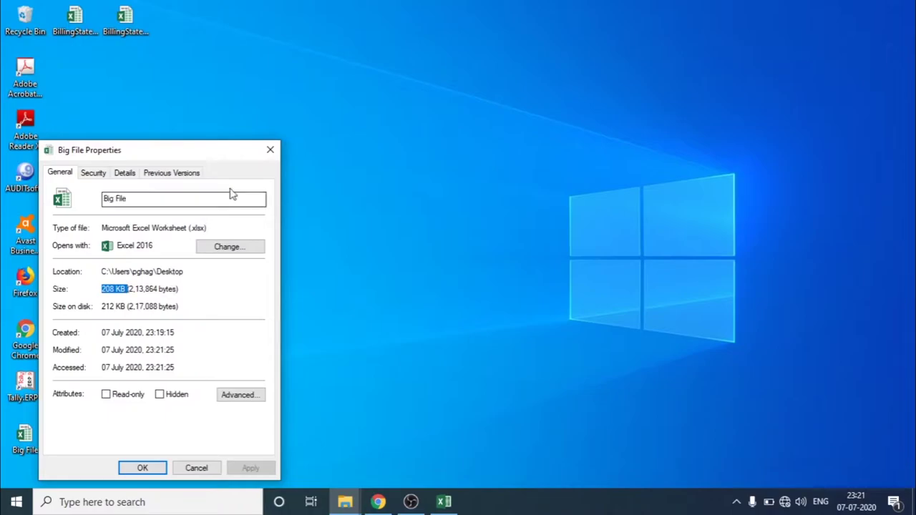
pyautogui.click(269, 150)
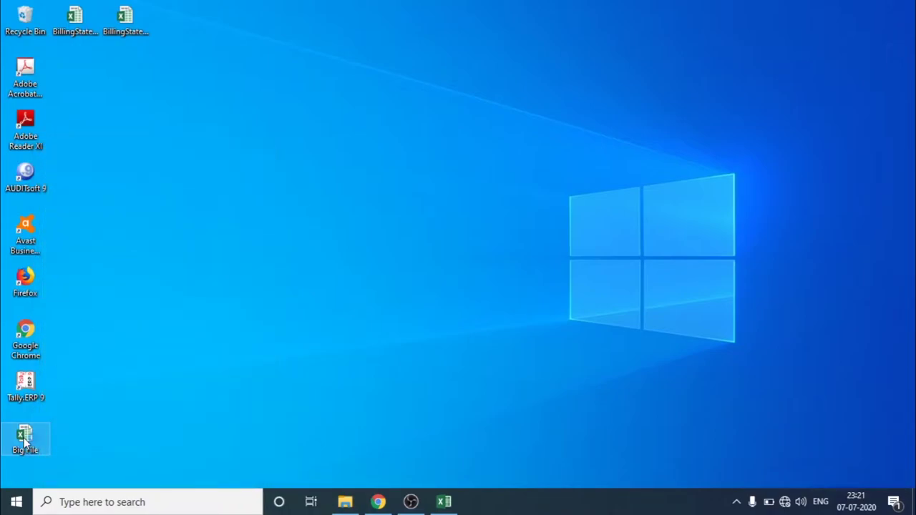
pyautogui.doubleClick(25, 438)
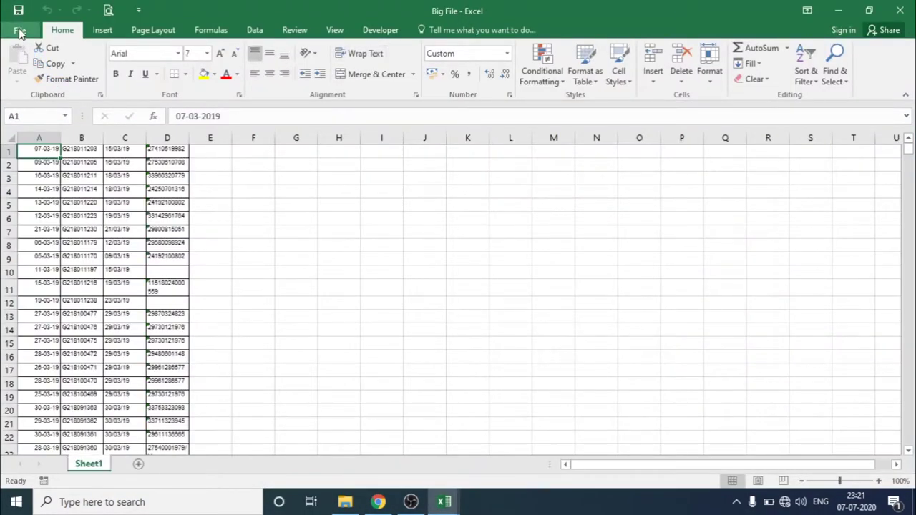
# - Bring up the Save As dialog for Big File via Browse
pyautogui.click(20, 33)
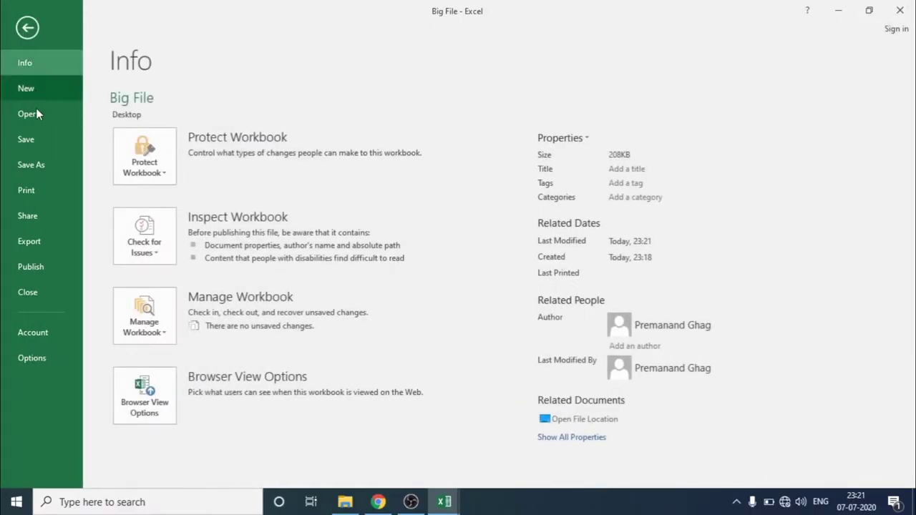
pyautogui.click(36, 165)
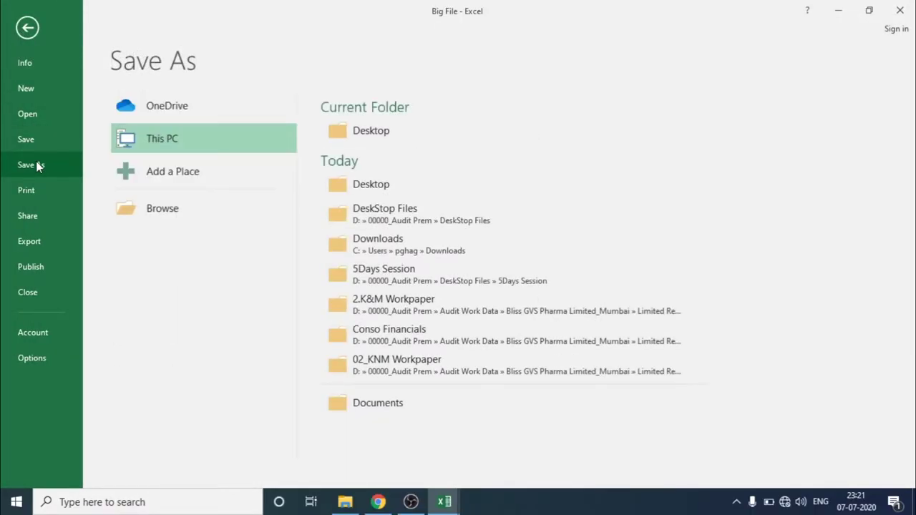
pyautogui.click(158, 208)
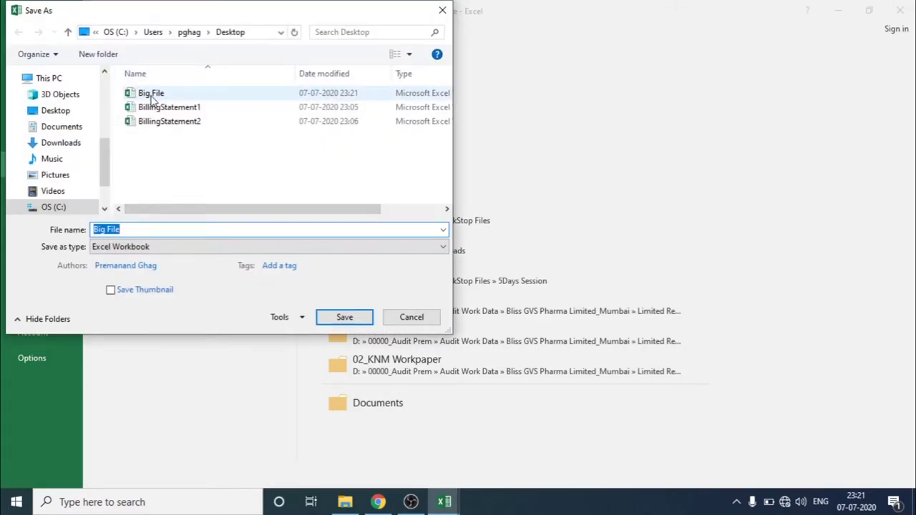
# - Change the file name to Big File_SML
pyautogui.click(142, 230)
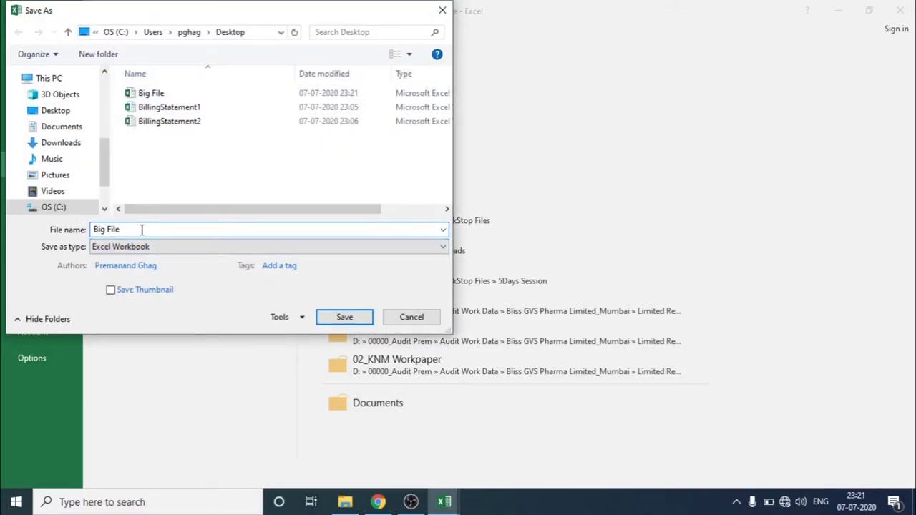
pyautogui.write('_Sam')
pyautogui.press('BackSpace')
pyautogui.press('BackSpace')
pyautogui.press('BackSpace')
pyautogui.write('Smo')
pyautogui.write('ll')
pyautogui.press('BackSpace')
pyautogui.press('BackSpace')
pyautogui.press('BackSpace')
pyautogui.press('BackSpace')
pyautogui.write('ML')
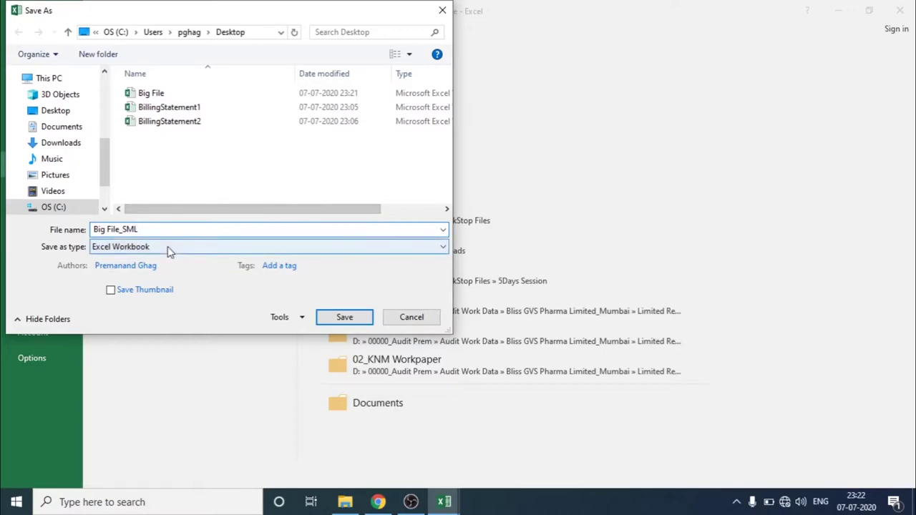
# - Save Big File_SML to the Desktop as an Excel Binary Workbook (.xlsb)
pyautogui.click(95, 248)
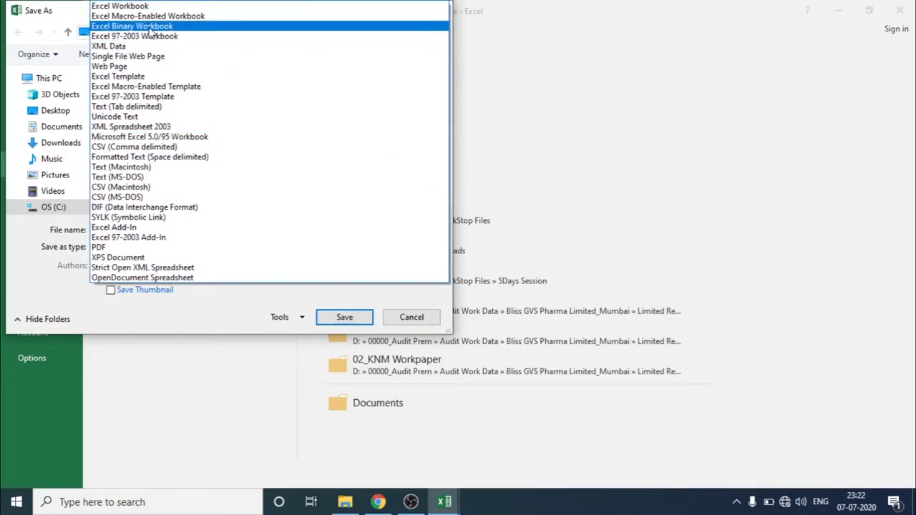
pyautogui.click(151, 27)
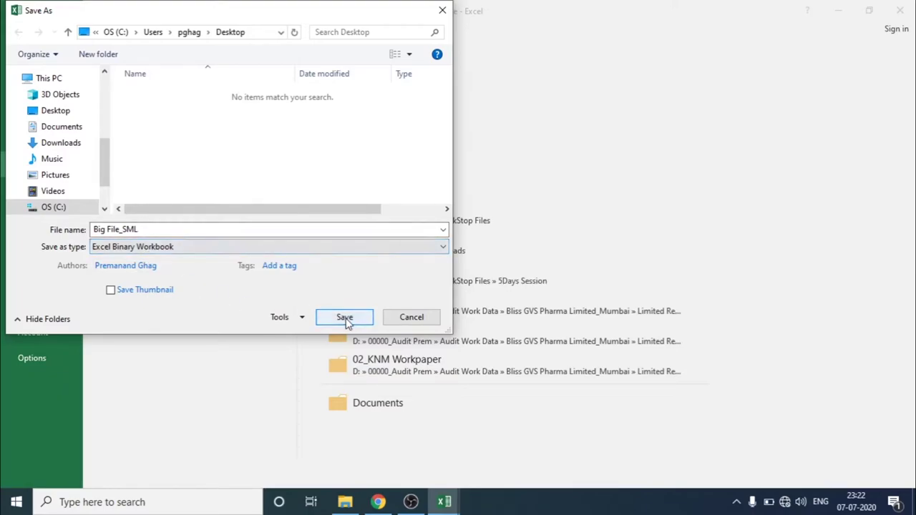
pyautogui.click(345, 319)
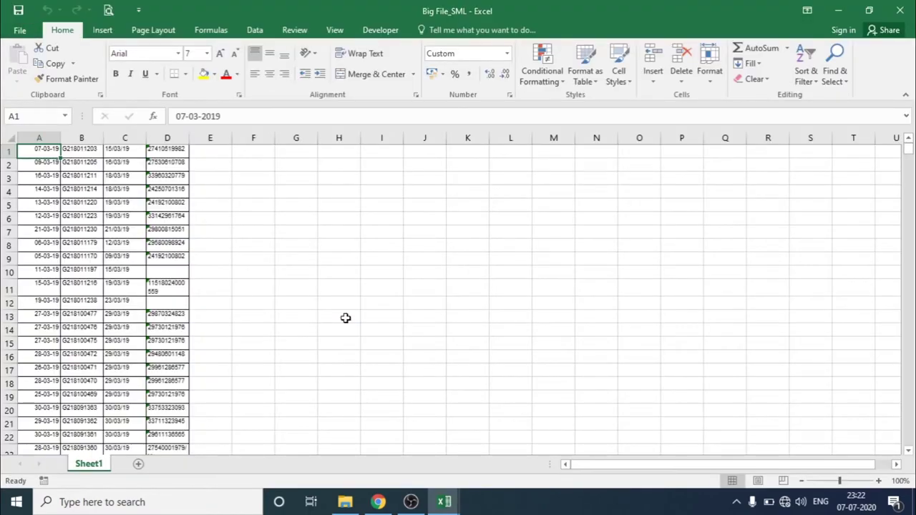
# - Close the Big File_SML and Day 1 workbooks and show Big File's properties
pyautogui.click(908, 10)
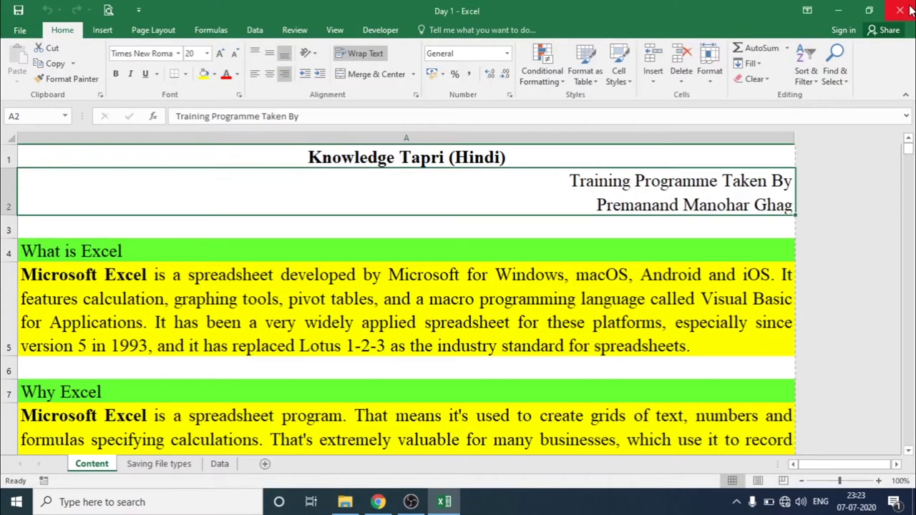
pyautogui.click(908, 10)
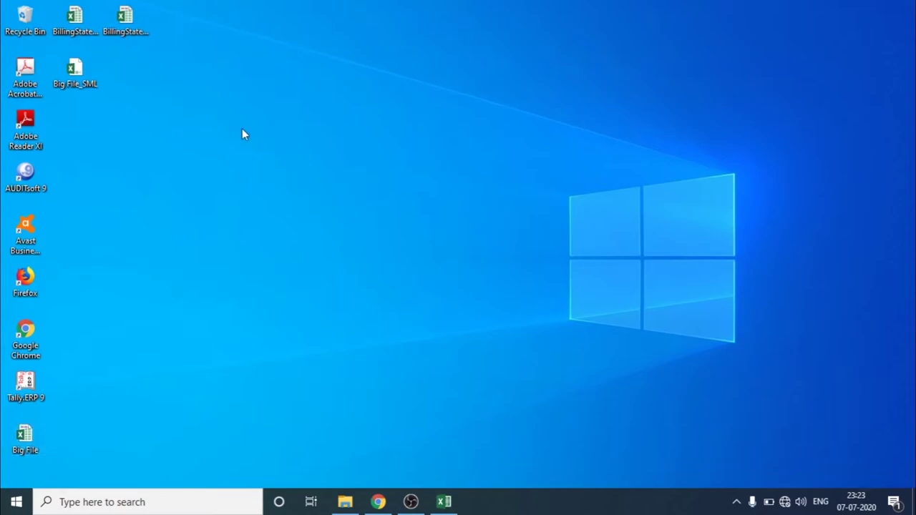
pyautogui.rightClick(25, 438)
pyautogui.click(53, 432)
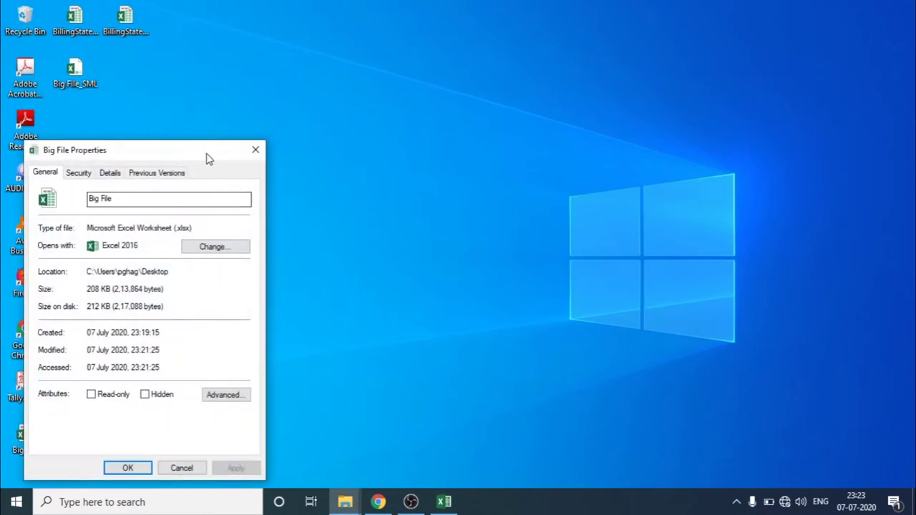
# - Move Big File's properties (208 KB) aside and select the new Big File_SML file
pyautogui.moveTo(381, 123); pyautogui.dragTo(624, 66)
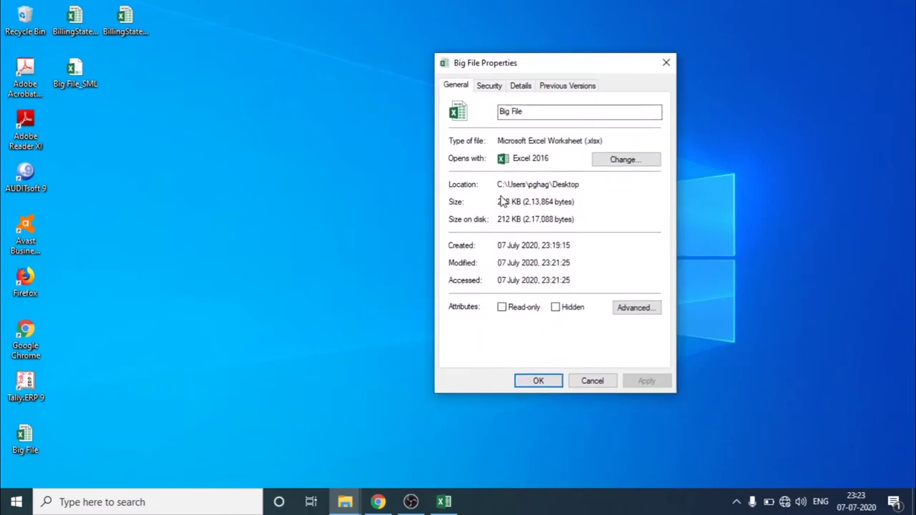
pyautogui.moveTo(523, 203); pyautogui.dragTo(499, 202)
pyautogui.click(76, 81)
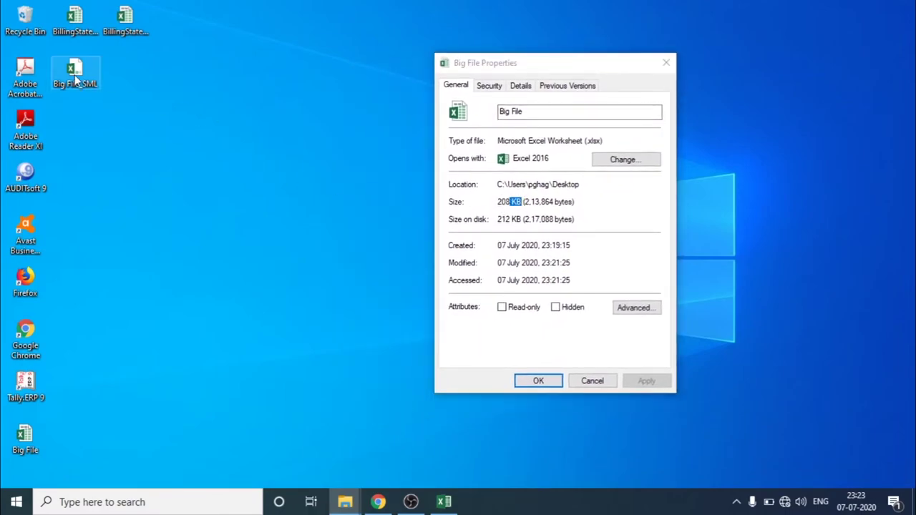
pyautogui.rightClick(77, 80)
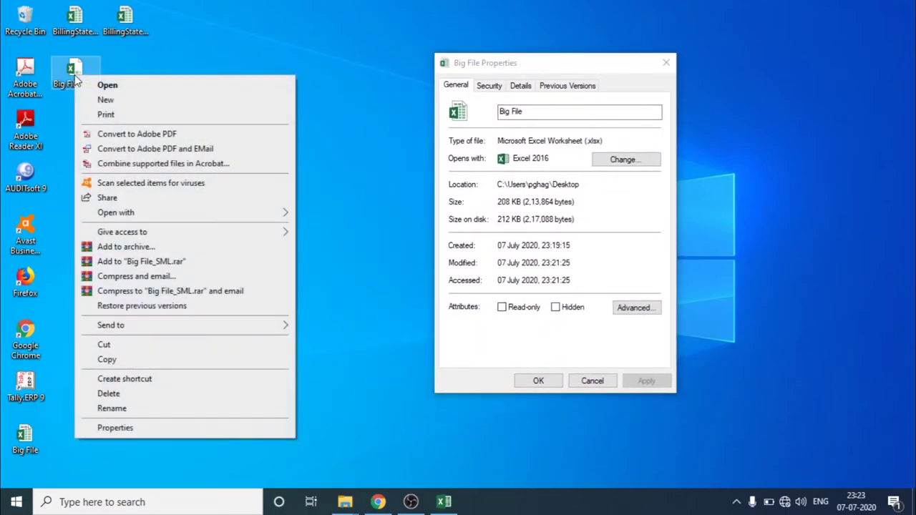
# - Place Big File_SML's properties (123 KB) beside Big File's (208 KB) for comparison
pyautogui.click(159, 435)
pyautogui.moveTo(200, 87); pyautogui.dragTo(312, 69)
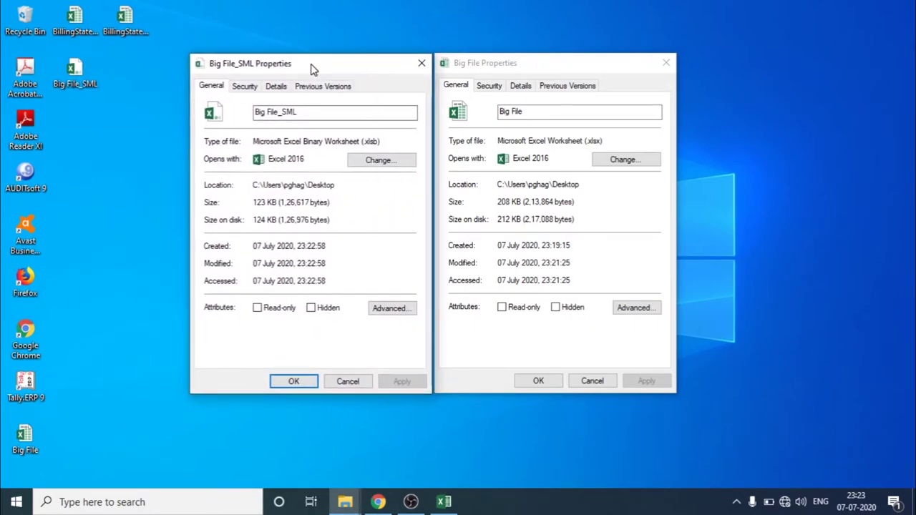
pyautogui.moveTo(498, 202); pyautogui.dragTo(518, 204)
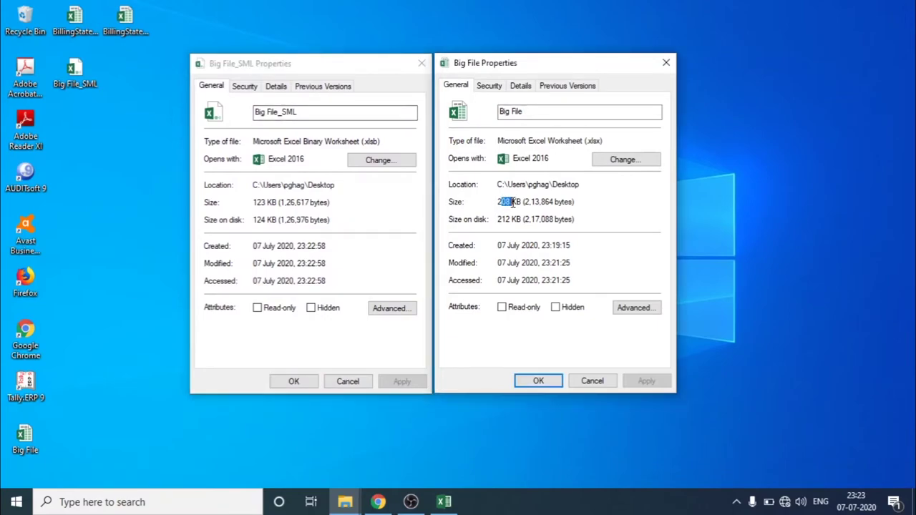
pyautogui.click(259, 202)
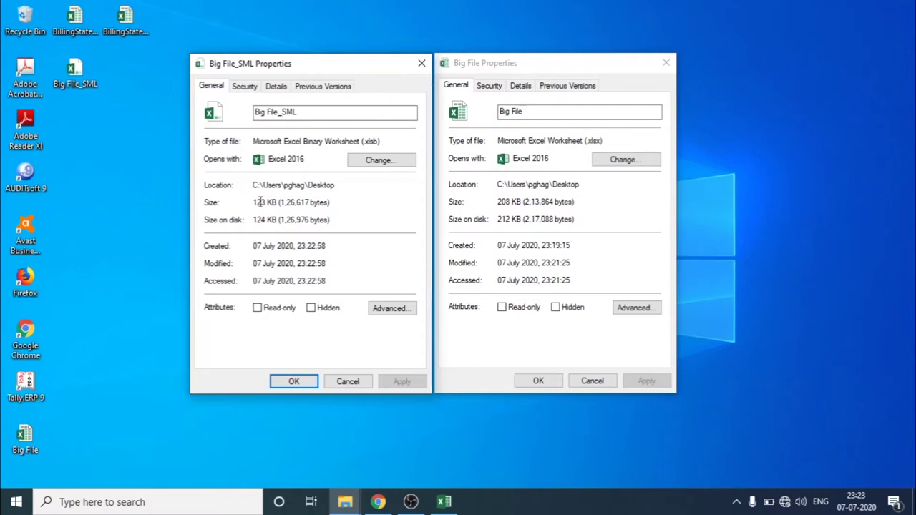